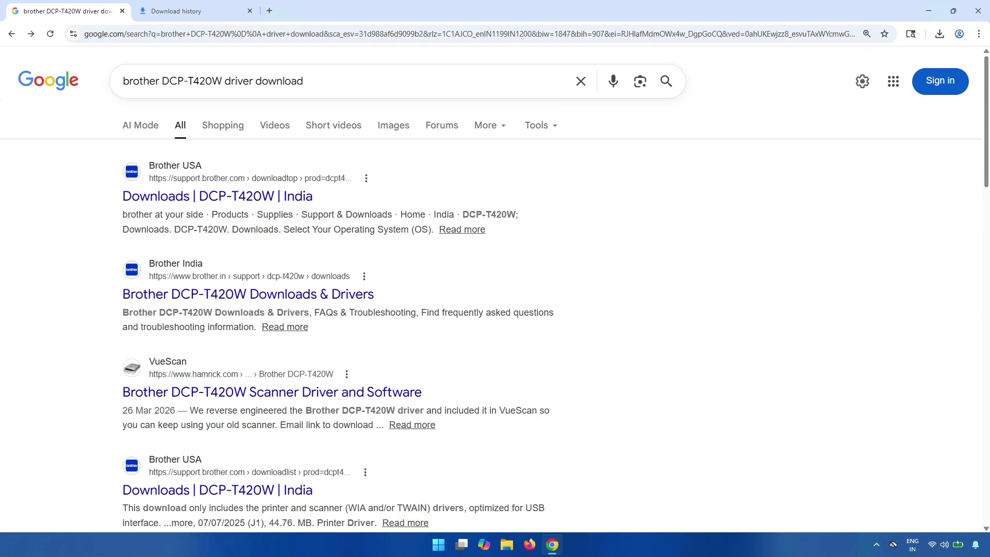
# - Open the Brother USA "Downloads | DCP-T420W | India" page from the search results
pyautogui.tripleClick(124, 81)
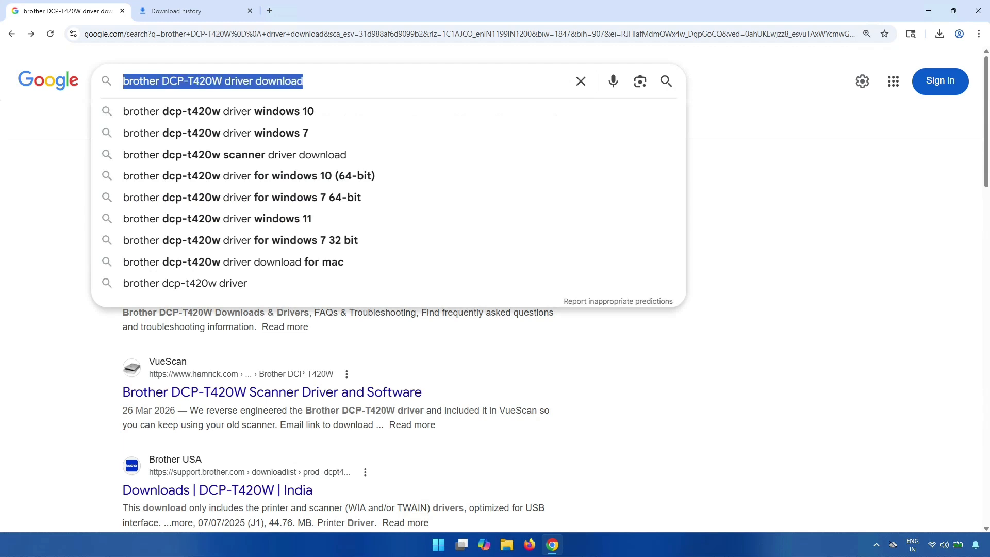
pyautogui.click(58, 190)
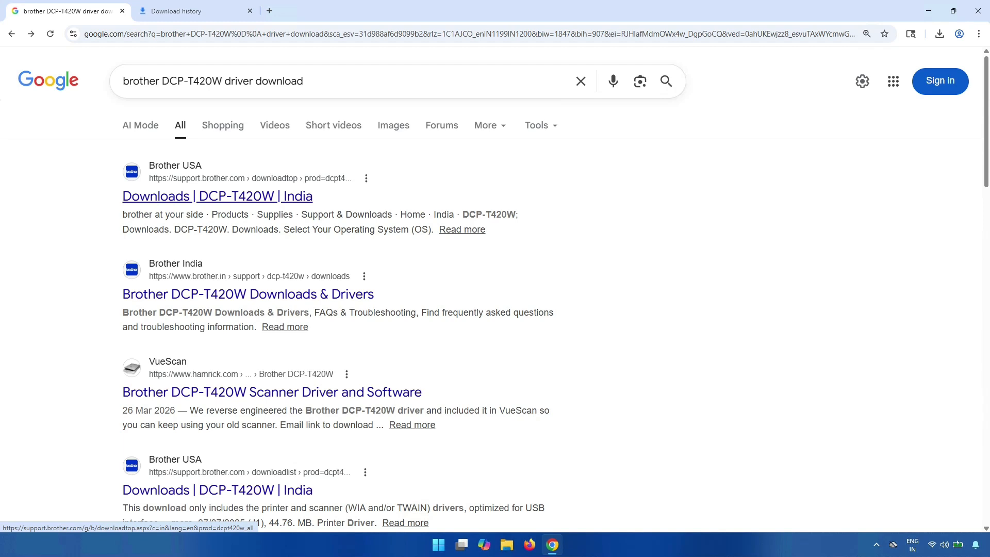
pyautogui.click(216, 196)
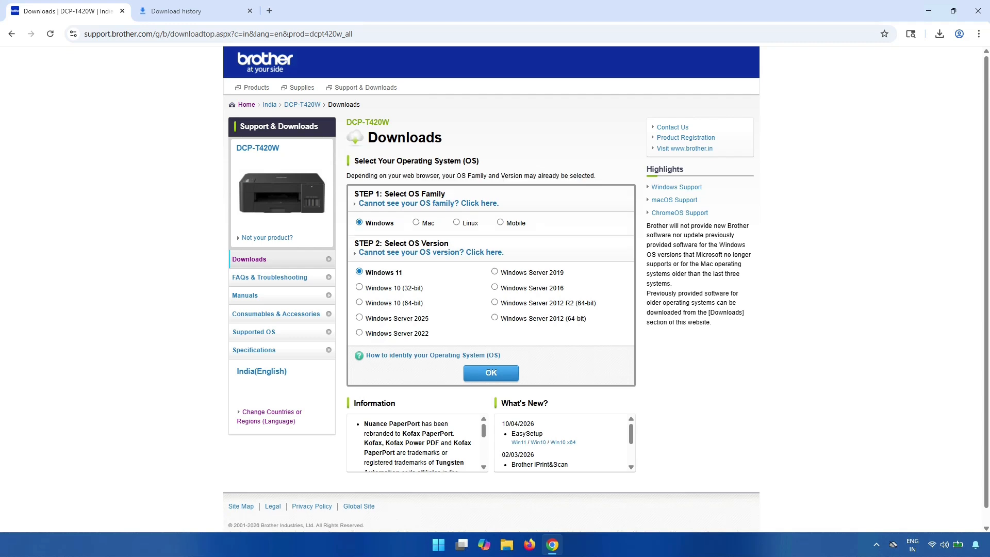
# - Select Windows as the OS family and Windows 11 as the version, and open the matching list of downloads
pyautogui.press('Right')
pyautogui.press('Right')
pyautogui.press('Right')
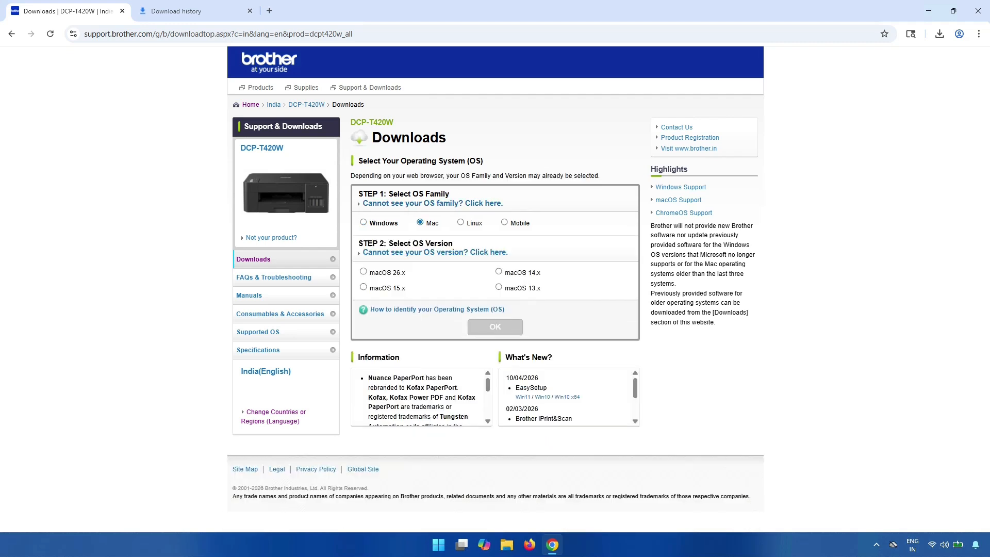
pyautogui.press('Right')
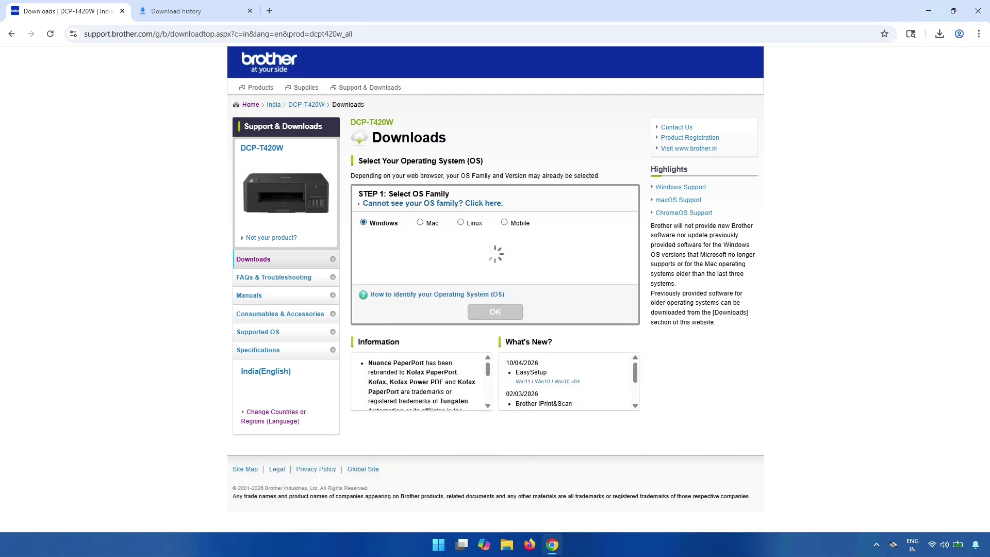
pyautogui.click(359, 271)
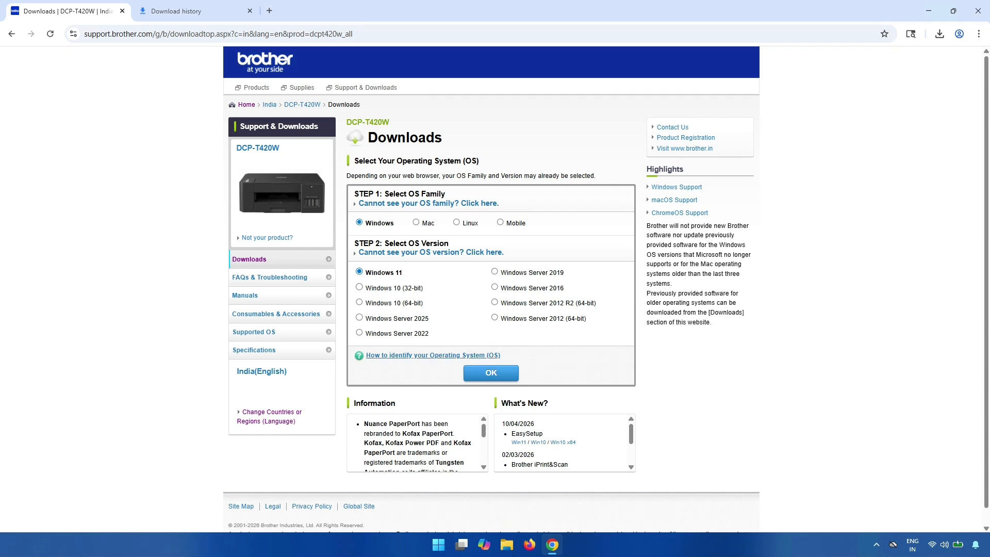
pyautogui.click(491, 372)
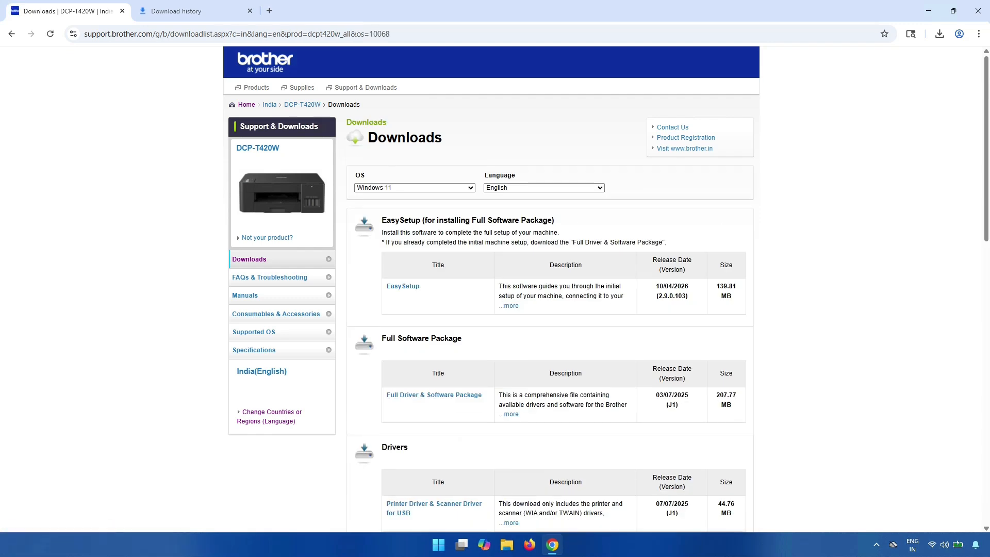
# - Open the "Printer Driver & Scanner Driver for USB" entry, agree to the EULA and download the driver
pyautogui.moveTo(382, 219); pyautogui.dragTo(430, 232)
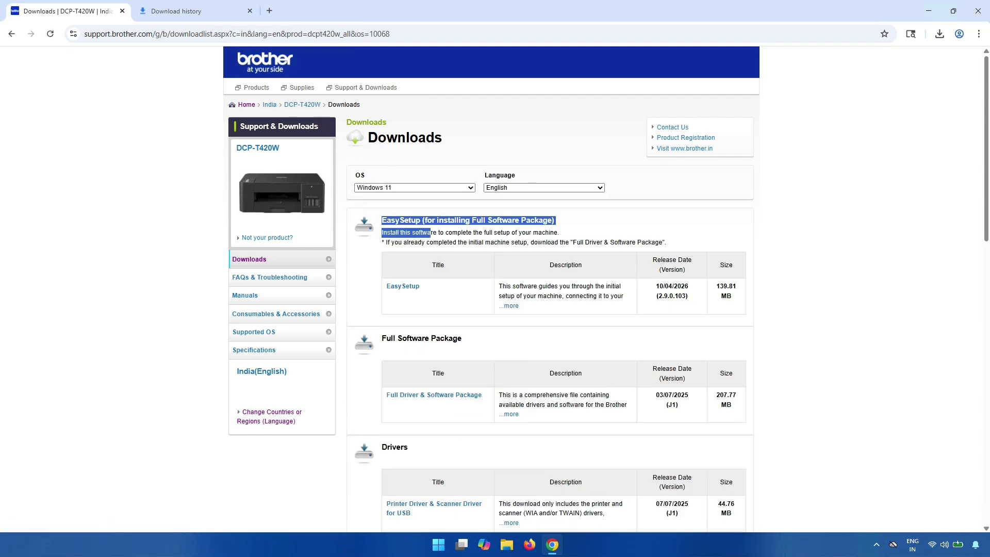
pyautogui.moveTo(381, 338); pyautogui.dragTo(462, 339)
pyautogui.moveTo(381, 447); pyautogui.dragTo(408, 447)
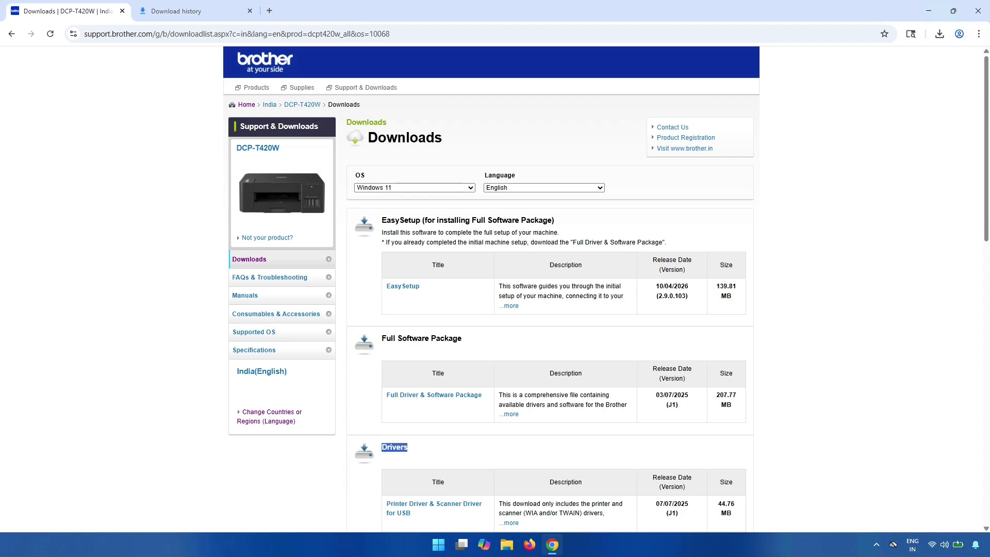
pyautogui.moveTo(381, 338); pyautogui.dragTo(462, 339)
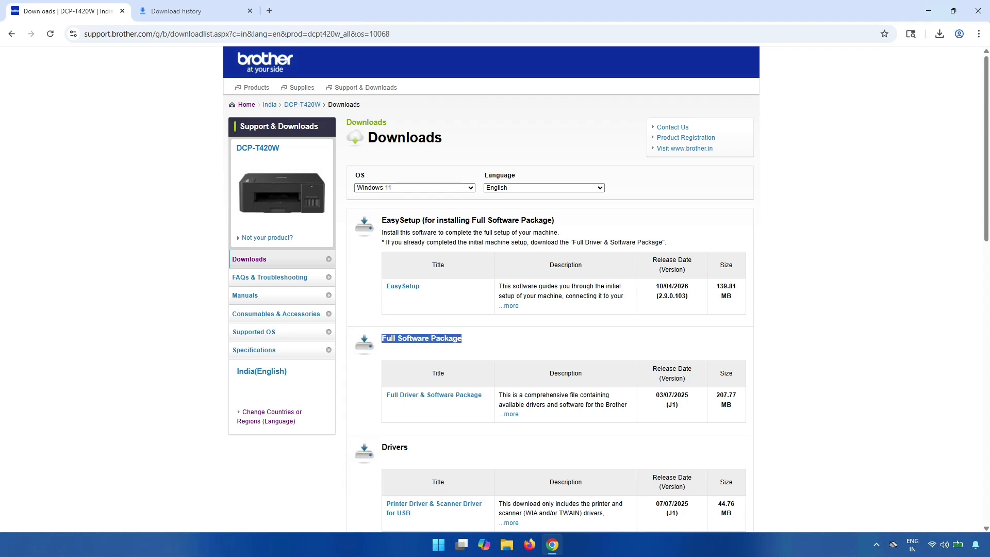
pyautogui.moveTo(386, 395); pyautogui.dragTo(482, 395)
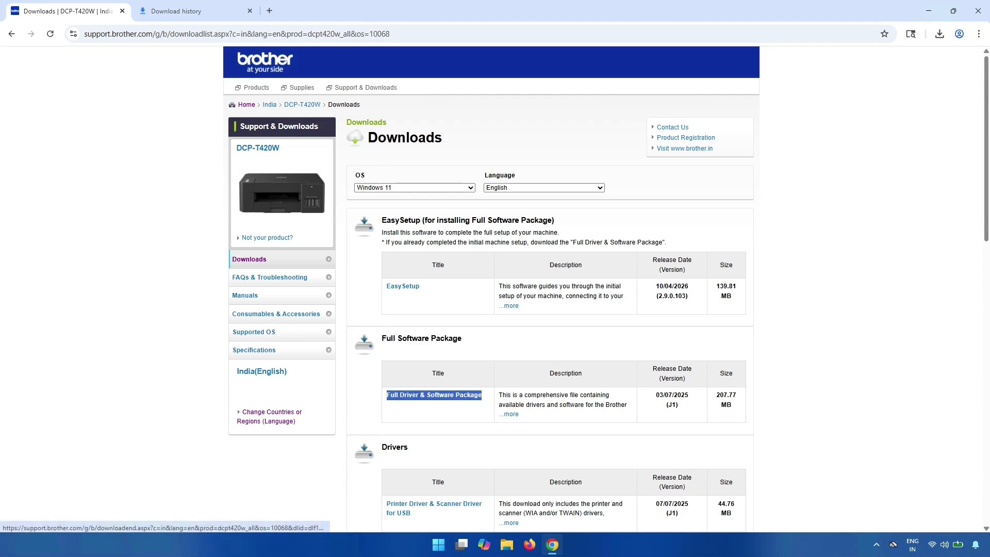
pyautogui.scroll(-2, 482, 395)
pyautogui.moveTo(387, 396); pyautogui.dragTo(411, 405)
pyautogui.click(405, 405)
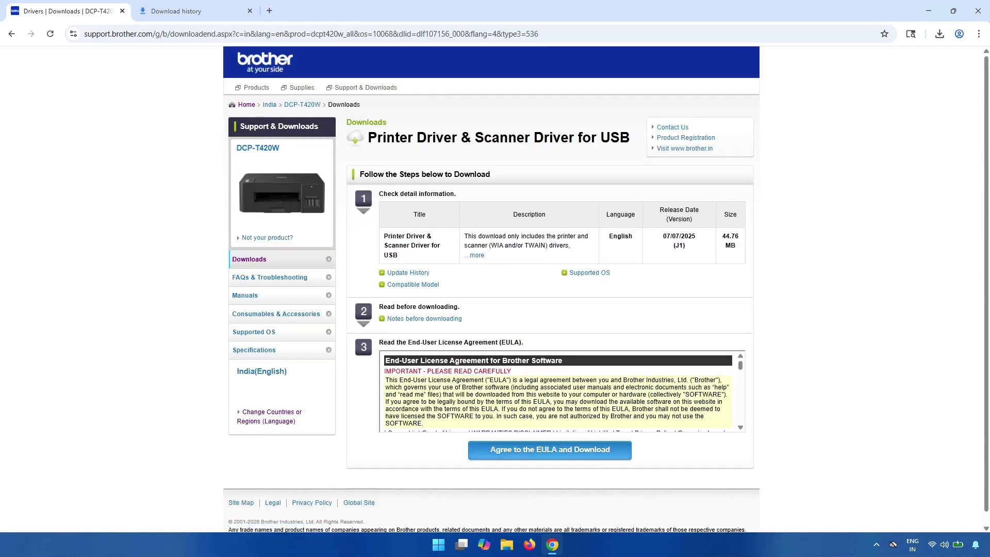
pyautogui.click(550, 449)
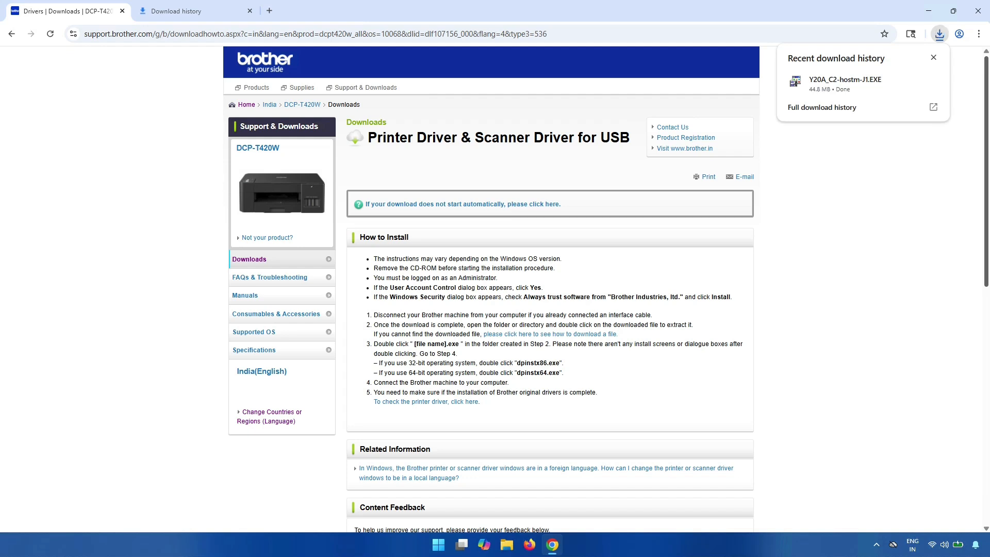
# - Copy the downloaded Y20A_C2-hostm-J1.EXE in its Downloads folder and minimize the open windows to reach the desktop
pyautogui.click(939, 33)
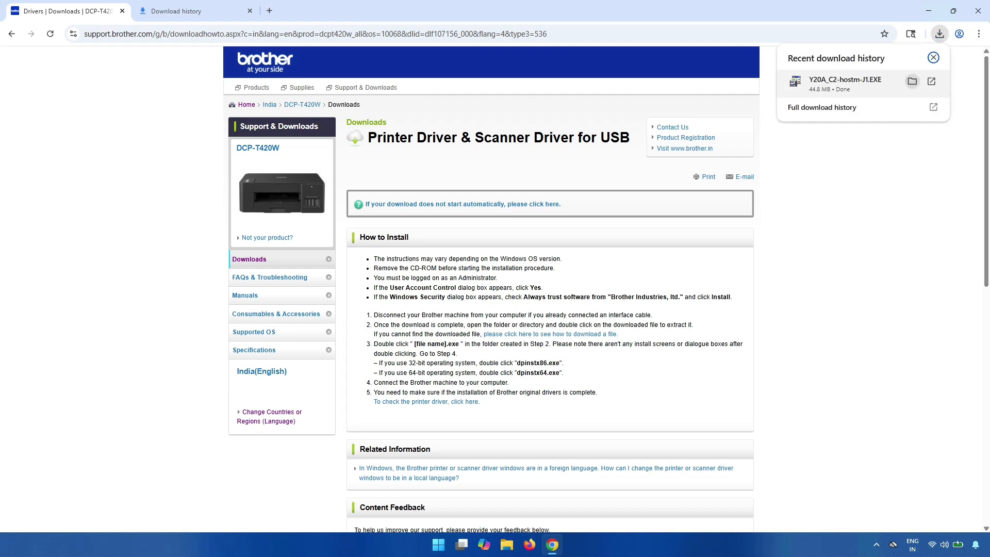
pyautogui.click(912, 81)
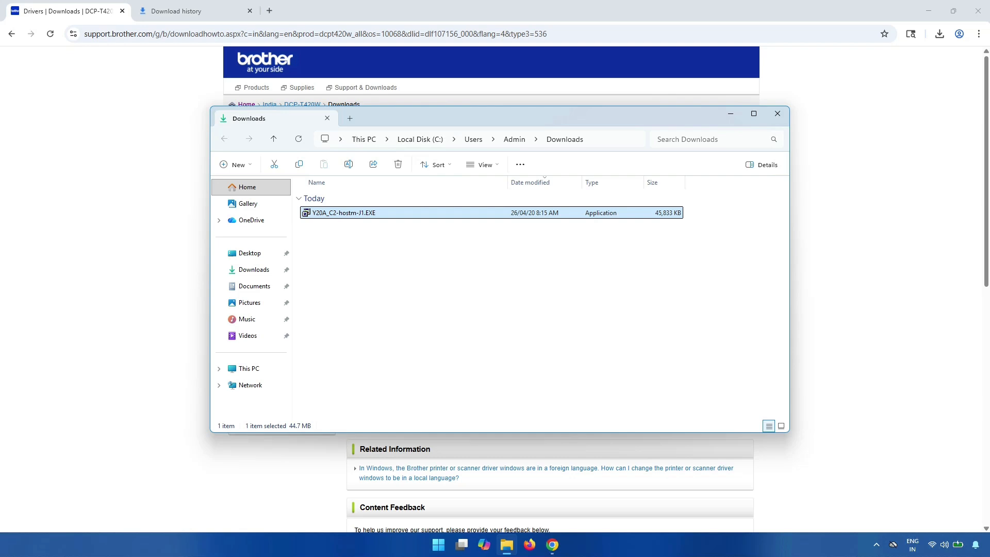
pyautogui.rightClick(379, 213)
pyautogui.click(428, 231)
pyautogui.click(730, 113)
pyautogui.click(927, 11)
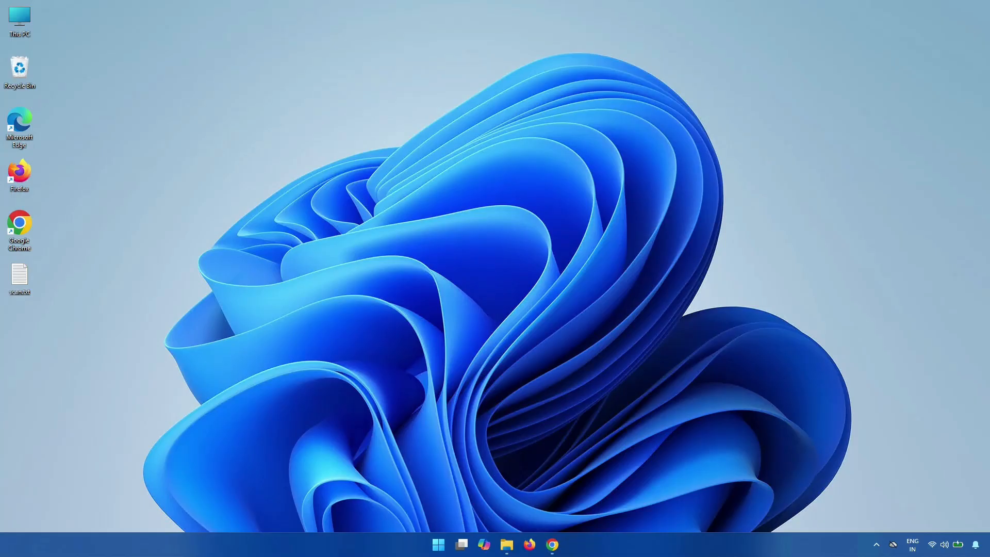
# - Paste the driver package onto the desktop and extract it, placing the resulting gdi folder beside the package
pyautogui.rightClick(142, 87)
pyautogui.click(160, 102)
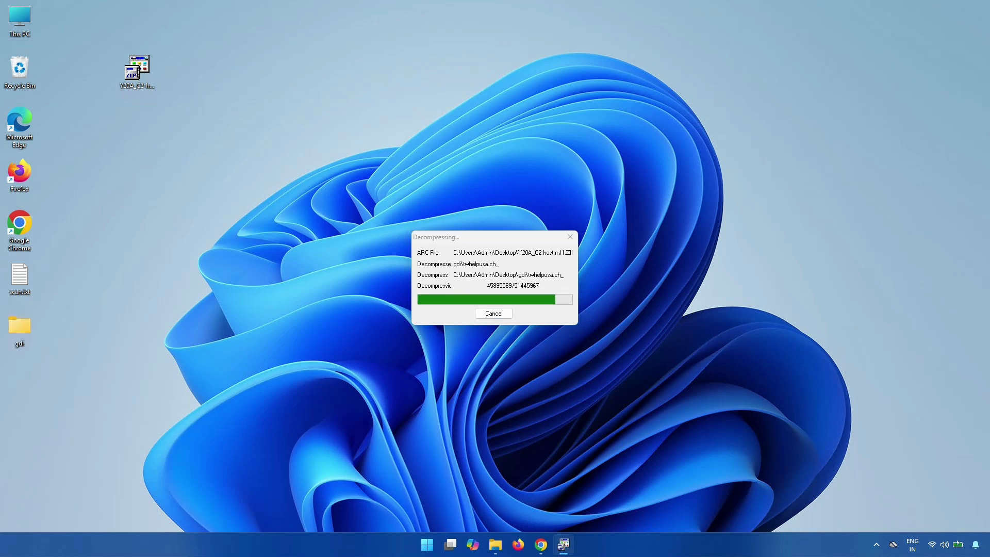
pyautogui.moveTo(20, 327); pyautogui.dragTo(215, 70)
pyautogui.click(550, 305)
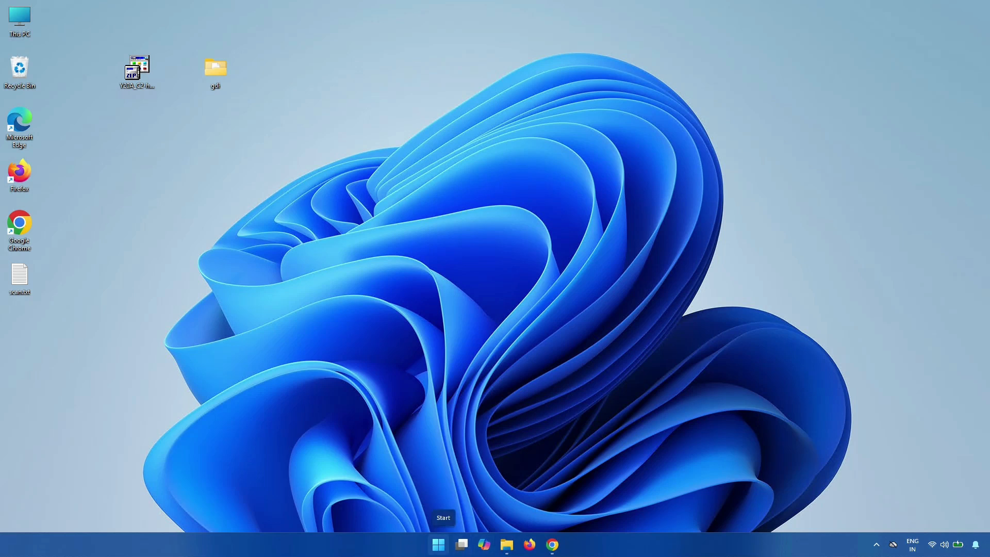
# - In Windows Settings, open Printers & scanners and start adding a new printer manually
pyautogui.click(438, 544)
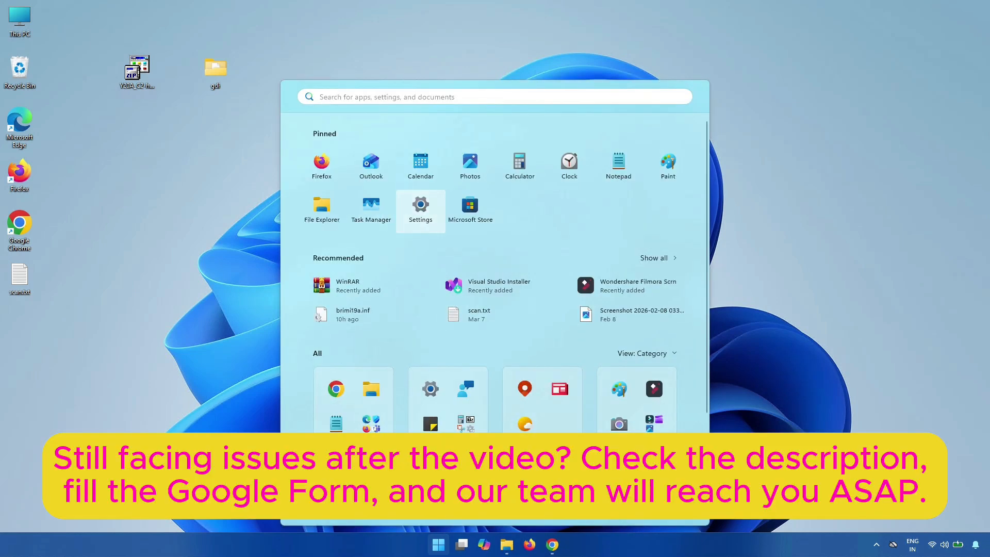
pyautogui.click(421, 211)
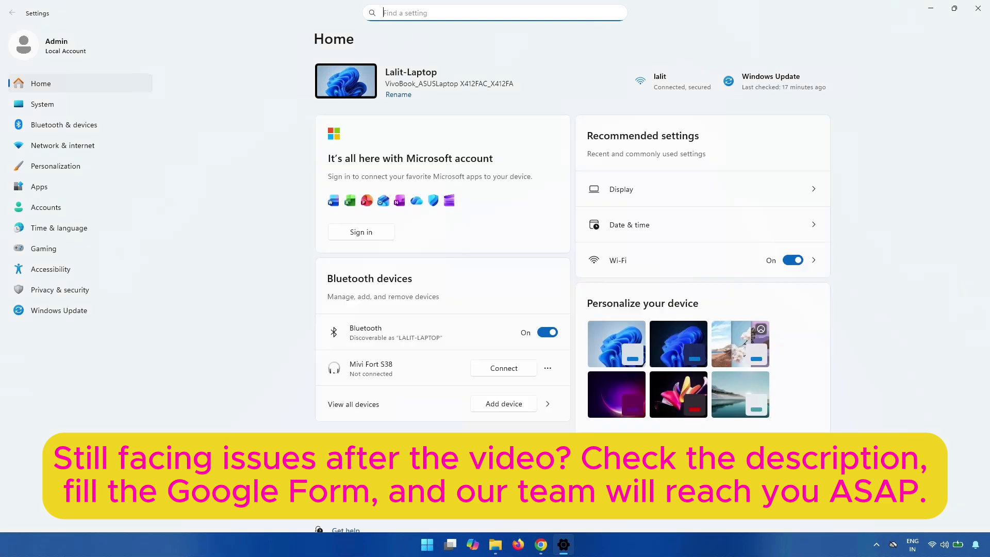
pyautogui.click(63, 125)
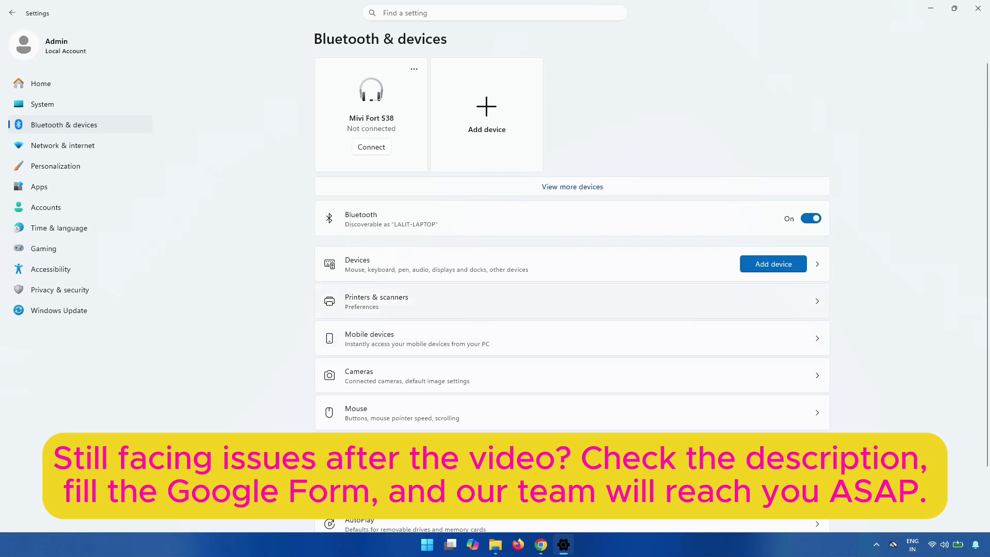
pyautogui.click(376, 301)
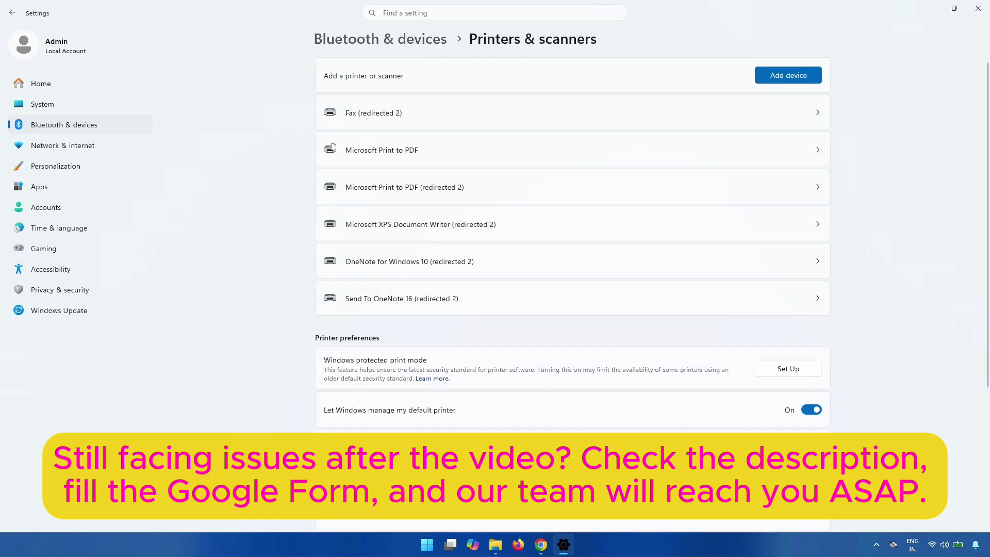
pyautogui.click(788, 76)
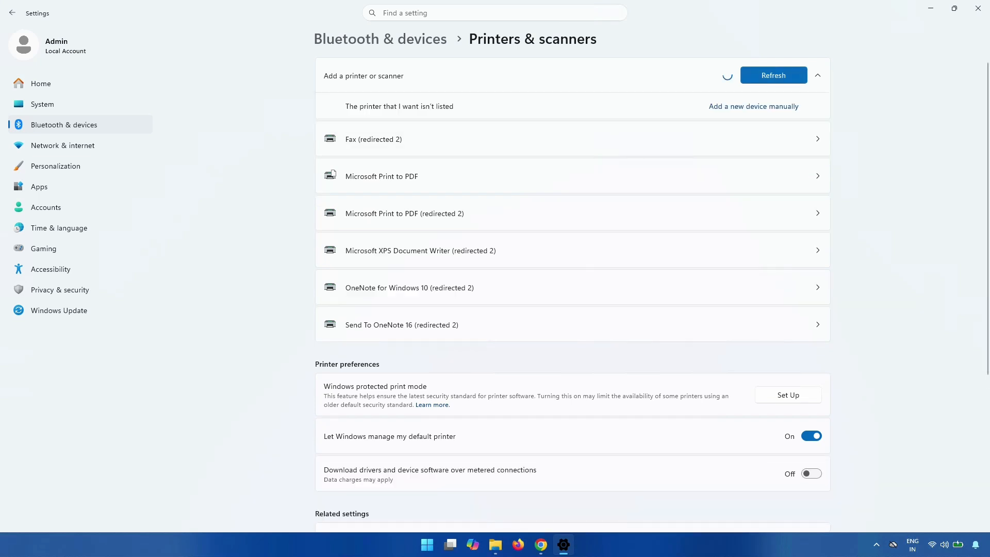
pyautogui.click(753, 106)
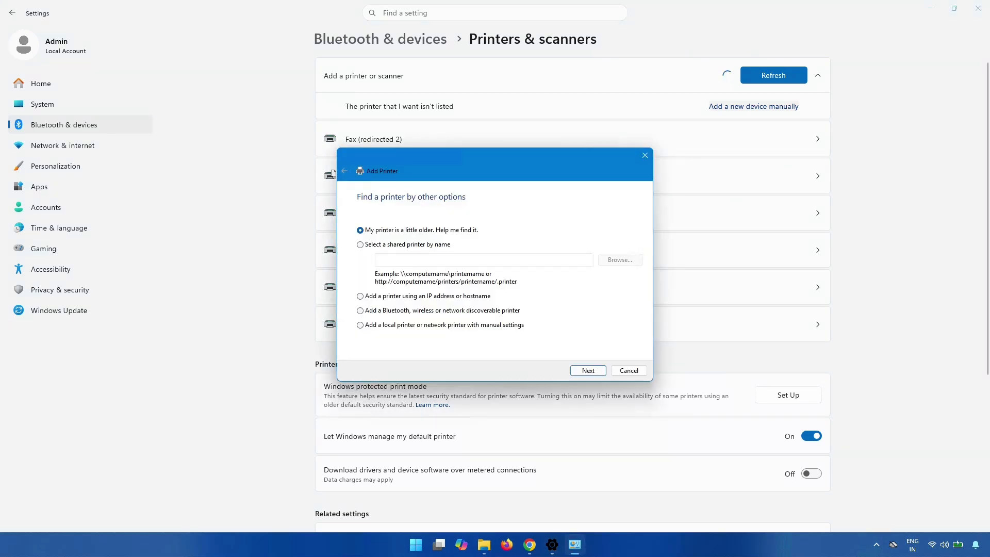
# - Choose a local printer with manual settings on the existing port LPT1: (Printer Port), ending at the printer driver selection
pyautogui.click(360, 325)
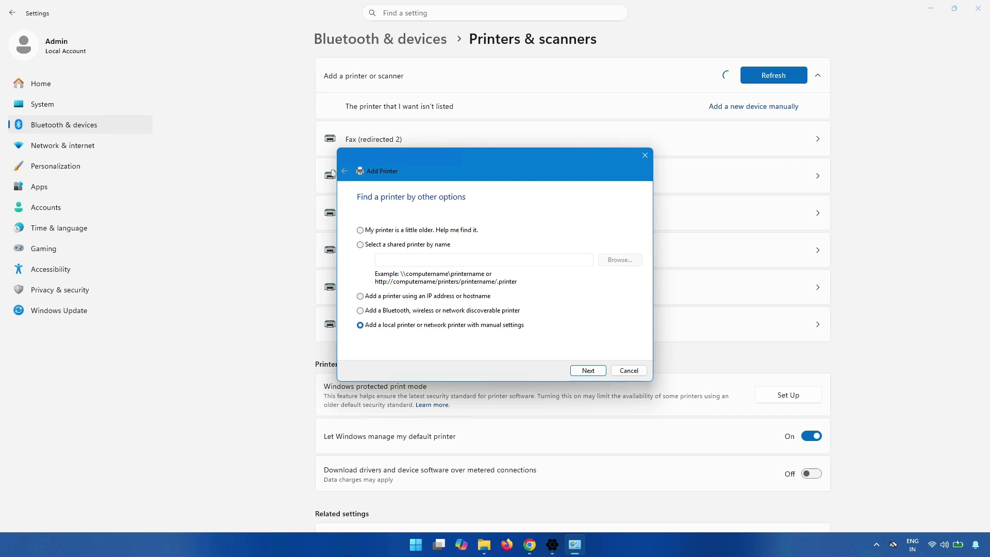
pyautogui.press('Return')
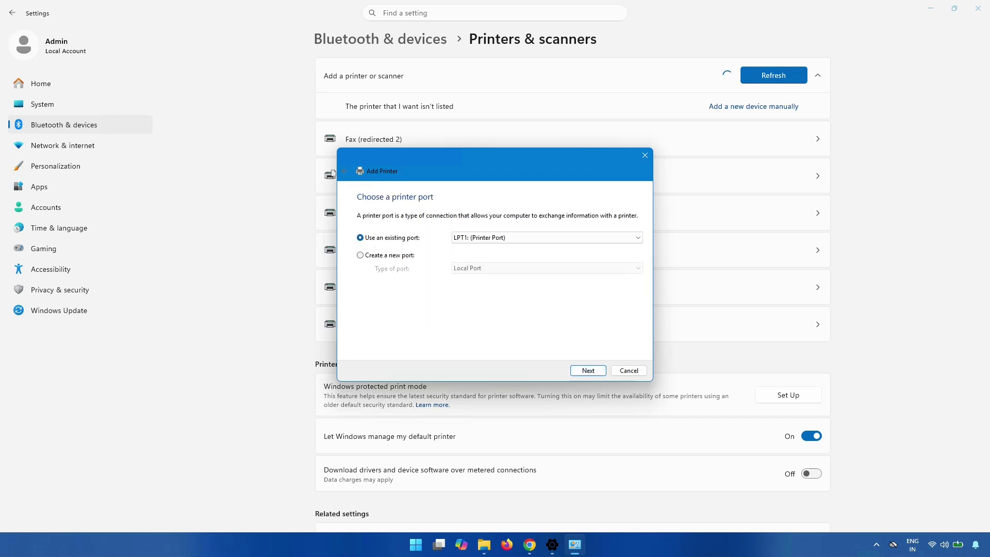
pyautogui.click(588, 371)
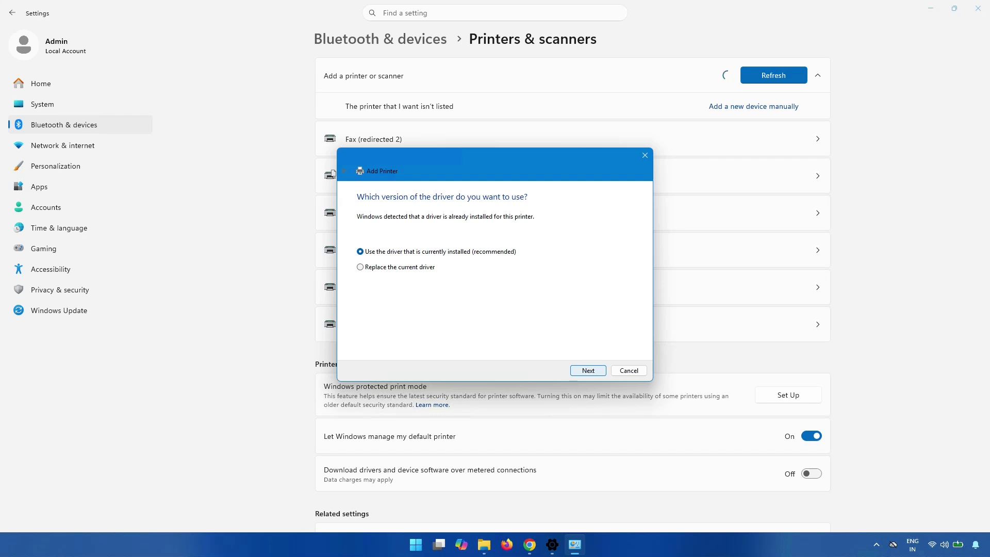
pyautogui.click(344, 171)
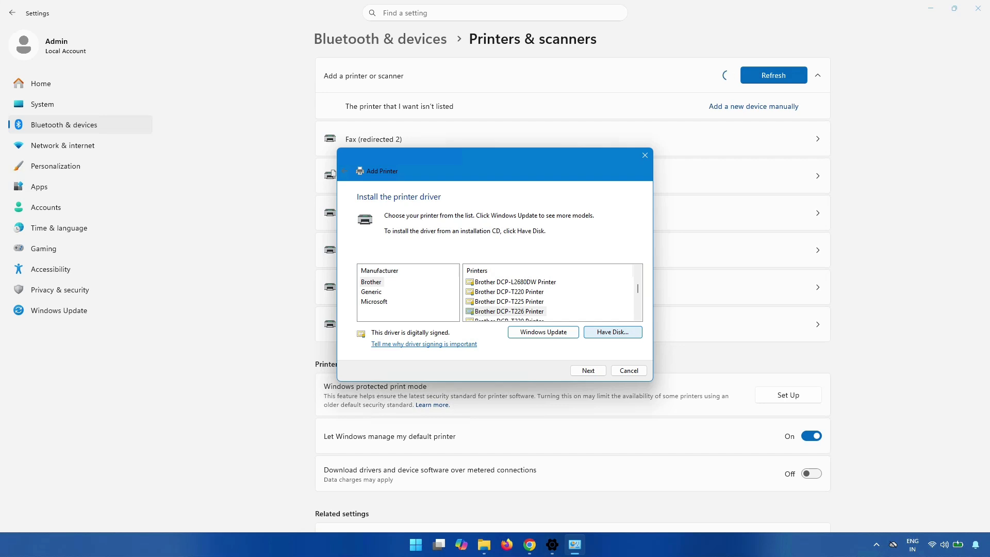
# - Load the printer driver from disk using brimi19a.inf in the desktop's gdi folder
pyautogui.click(612, 332)
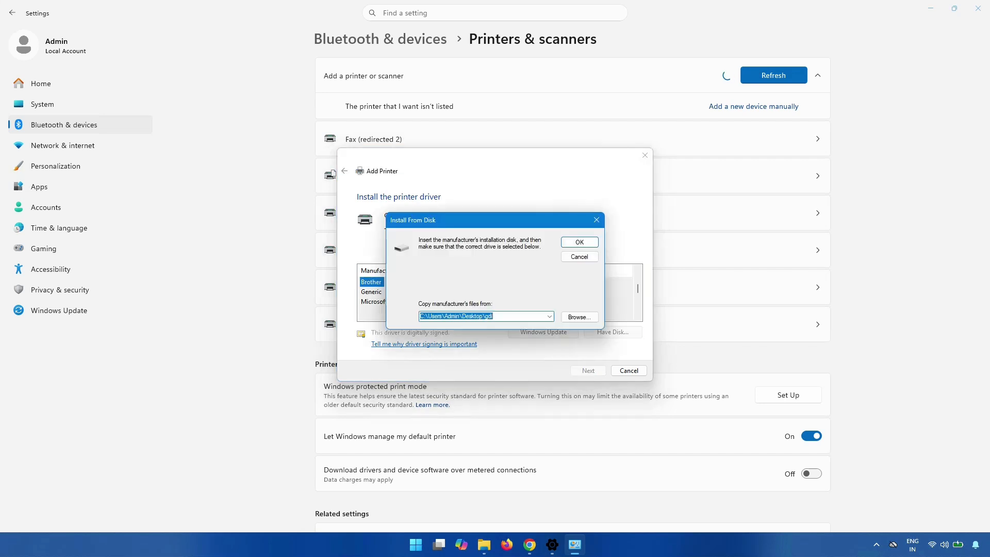
pyautogui.click(579, 316)
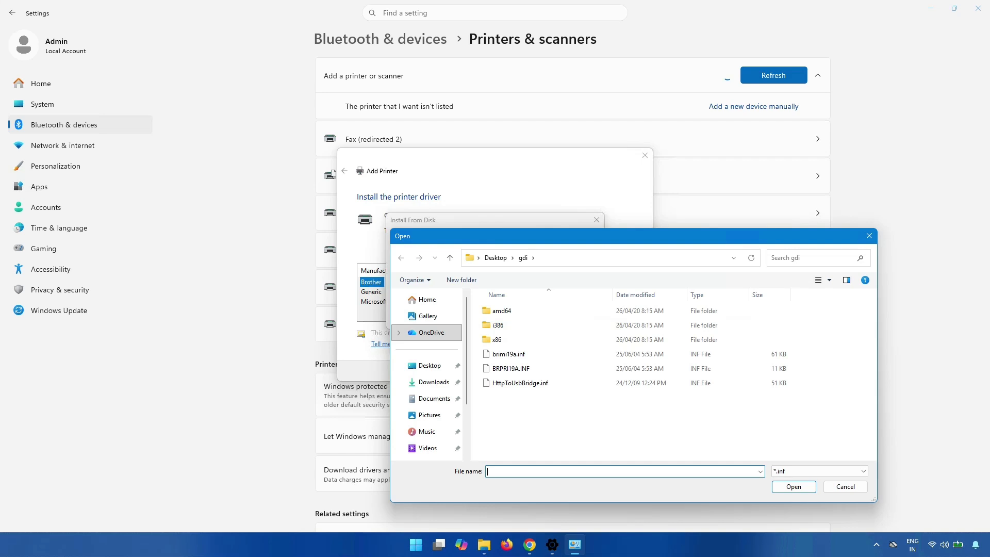
pyautogui.click(495, 258)
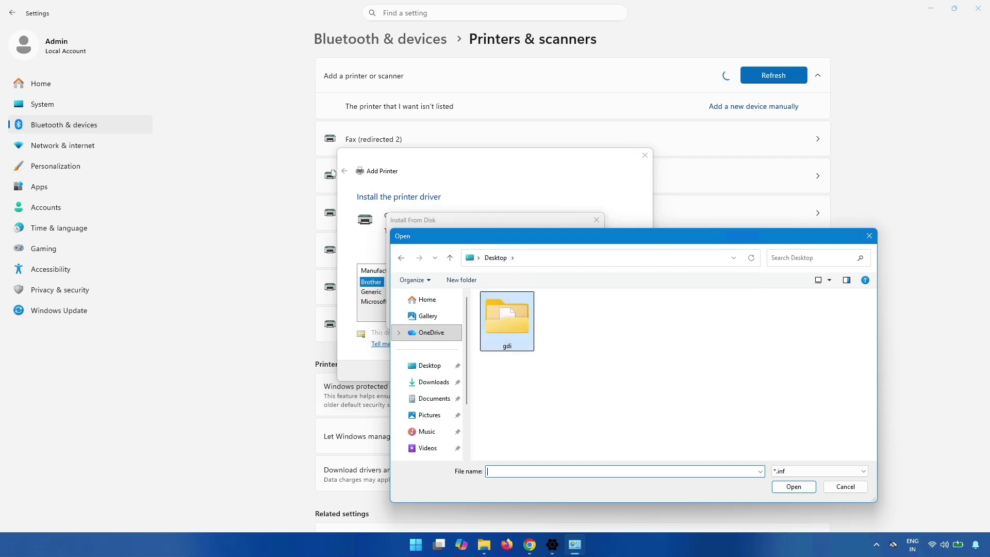
pyautogui.moveTo(506, 317); pyautogui.dragTo(584, 309)
pyautogui.doubleClick(507, 325)
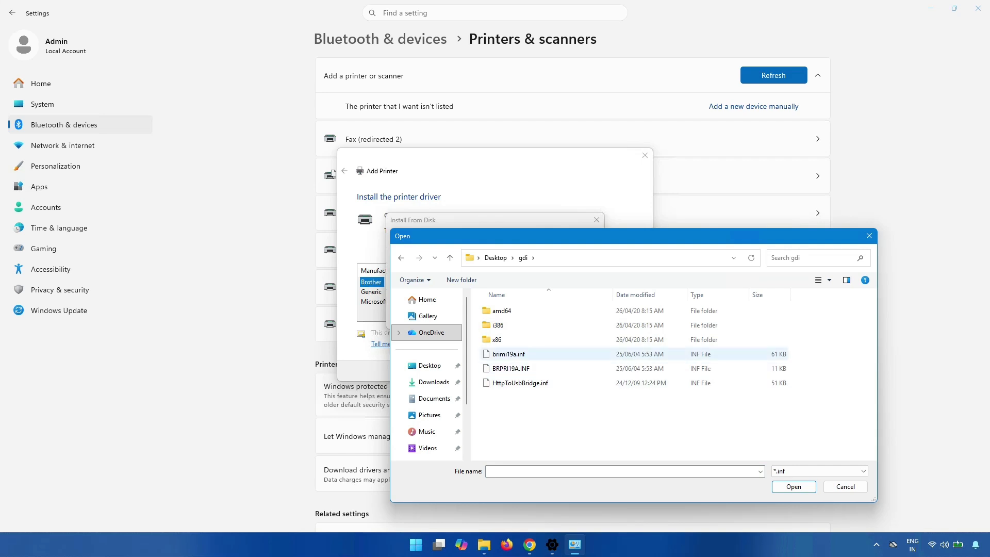
pyautogui.click(509, 354)
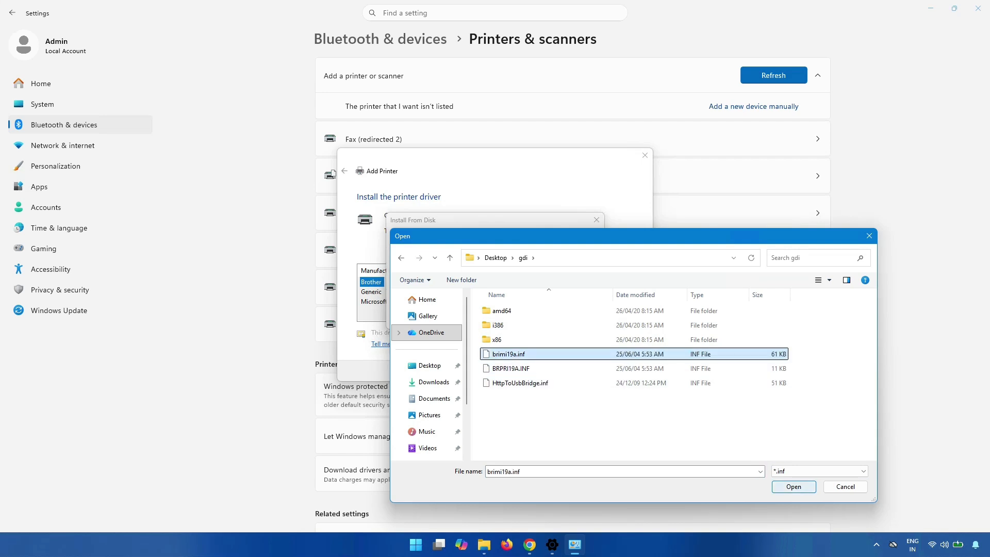
pyautogui.click(793, 486)
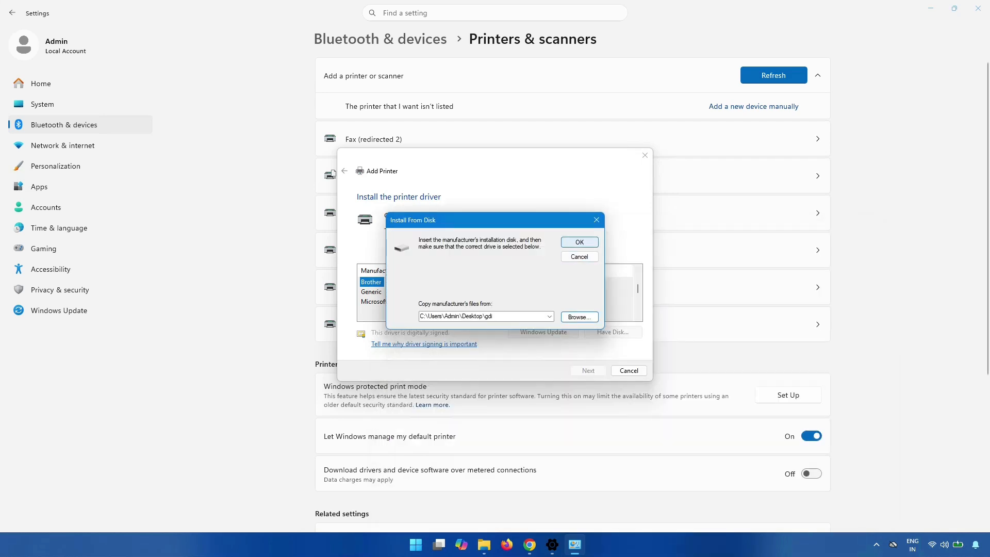
pyautogui.press('Return')
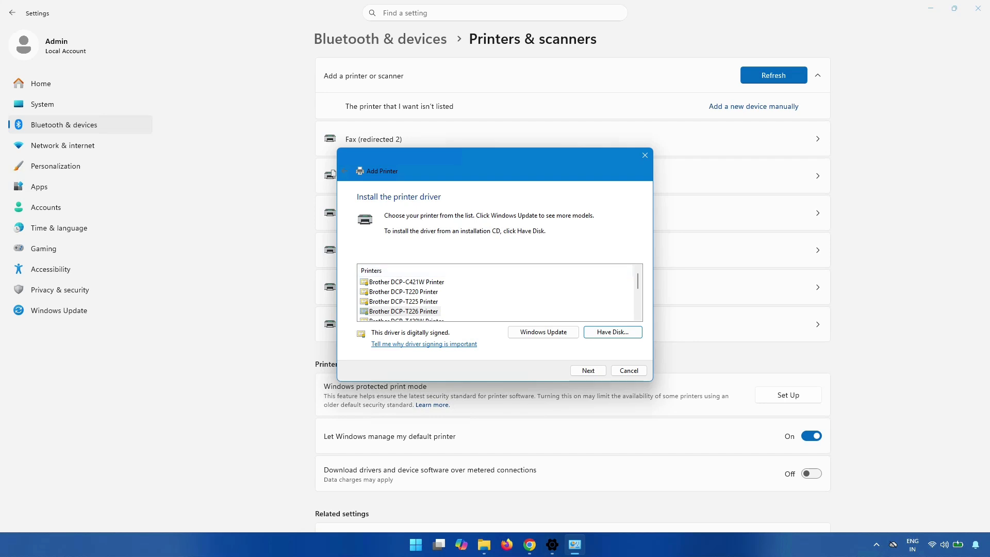
# - Install the Brother DCP-T420W Printer driver, keeping the suggested printer name and sharing settings, and finish adding the printer
pyautogui.scroll(-1, 494, 296)
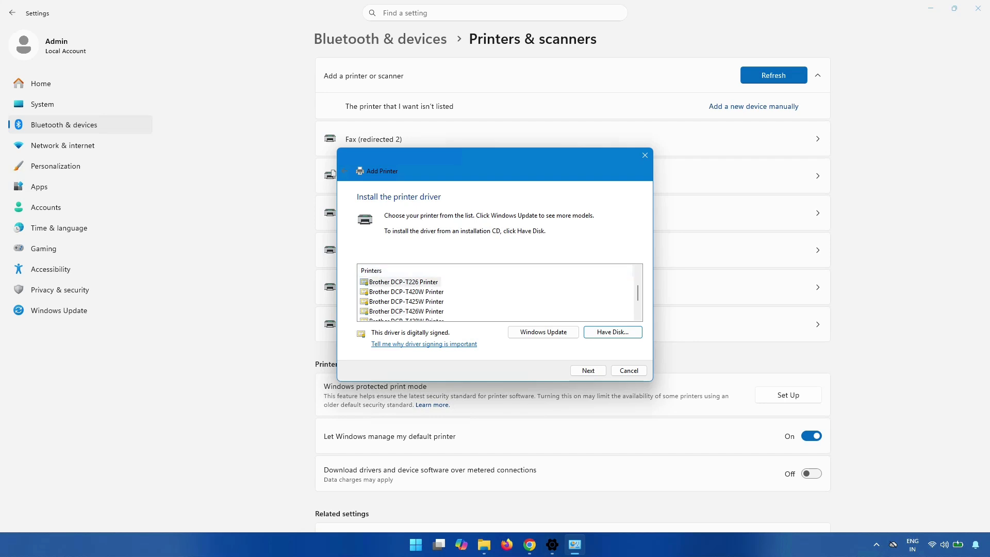
pyautogui.click(406, 292)
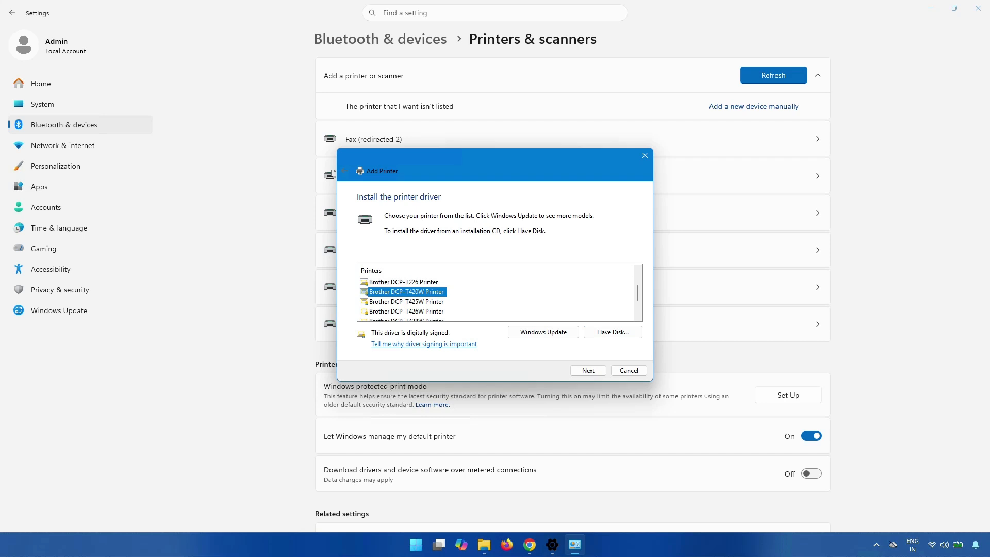
pyautogui.press('Return')
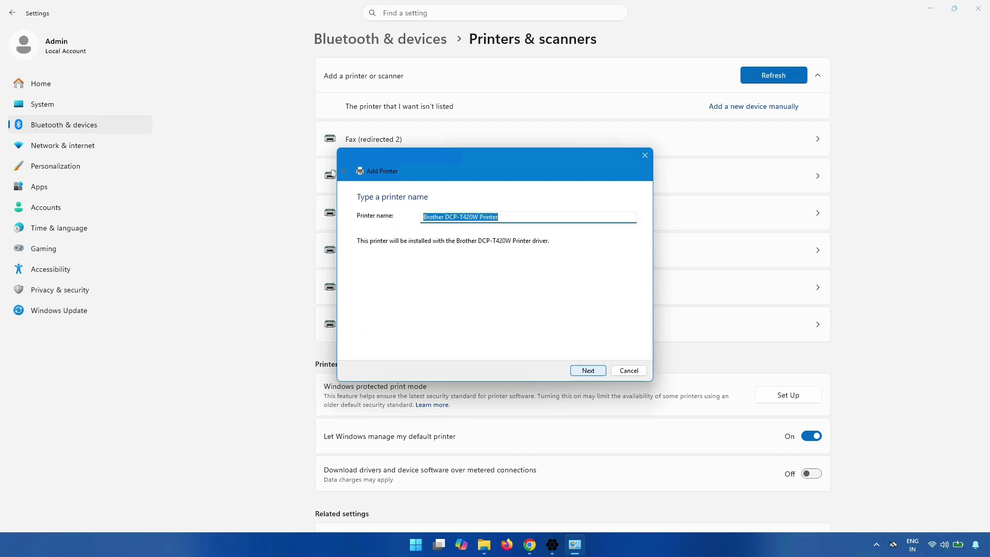
pyautogui.press('Return')
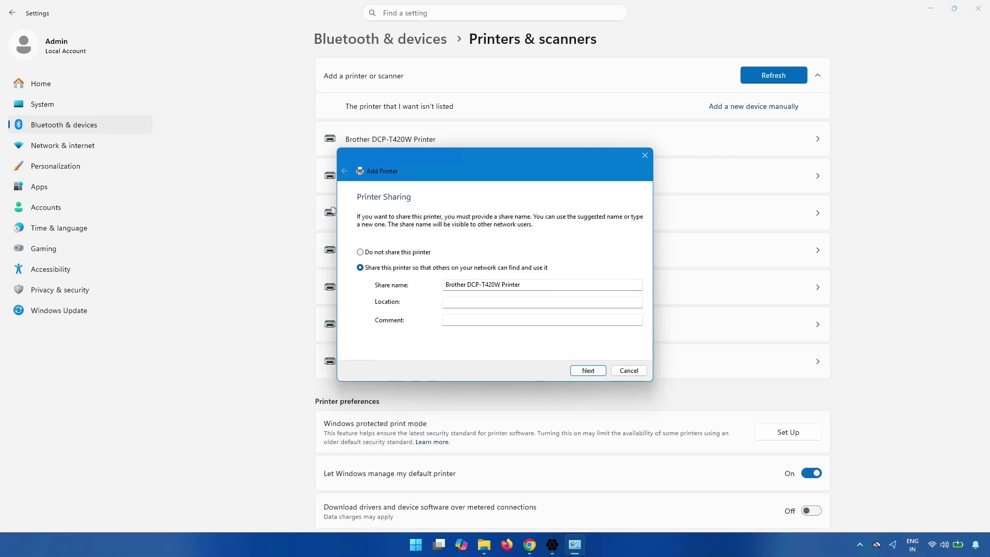
pyautogui.press('Return')
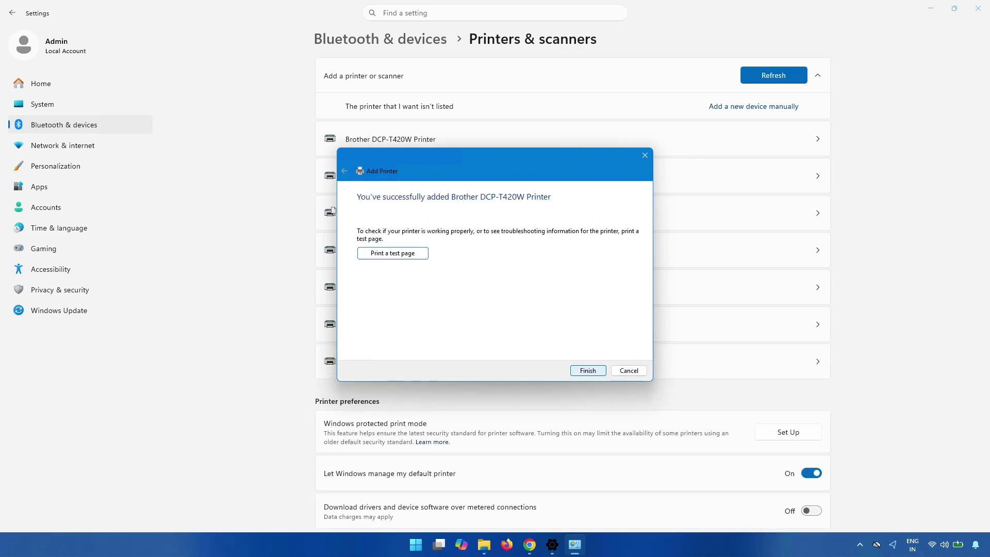
pyautogui.press('Return')
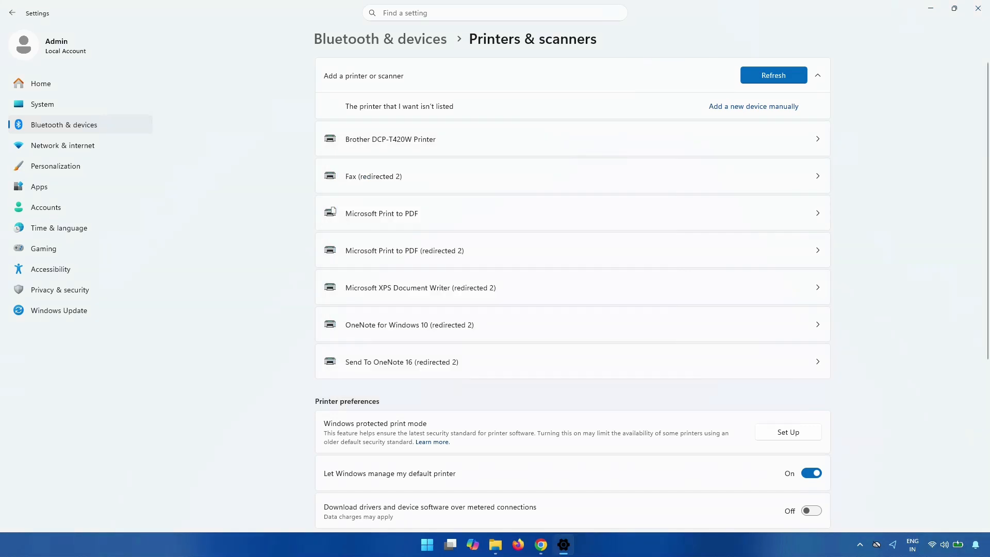
# - Open the settings page of the newly added Brother DCP-T420W Printer and look through its available options
pyautogui.click(390, 139)
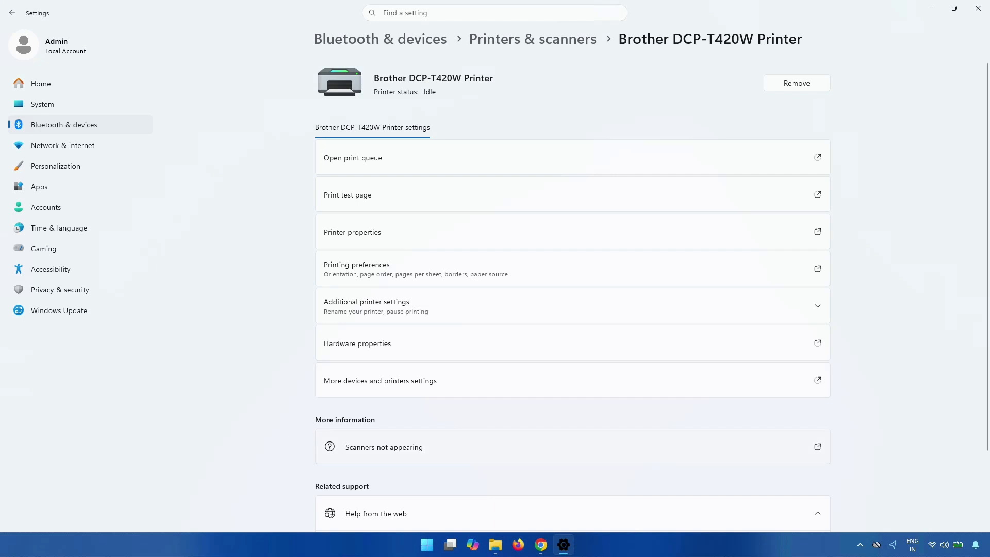
pyautogui.scroll(-2, 572, 361)
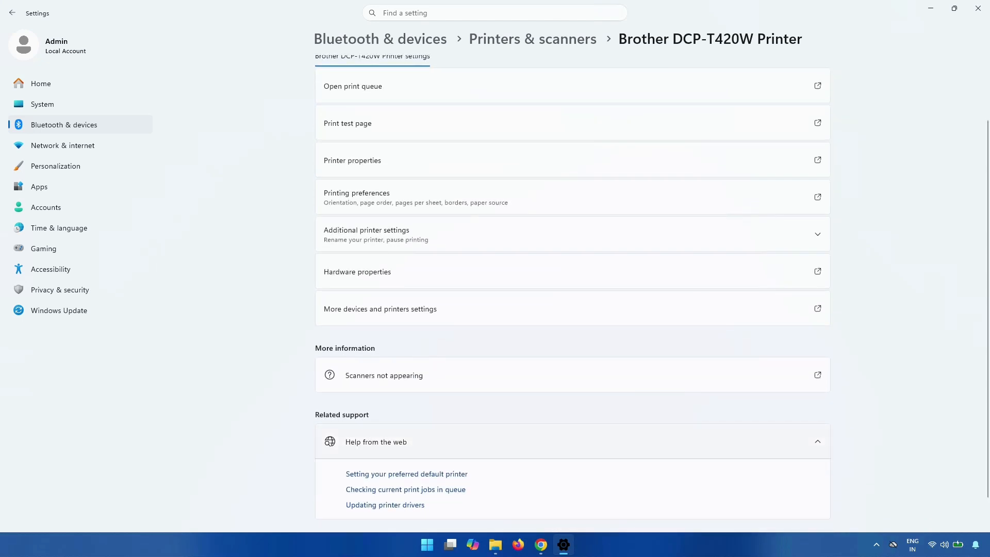
pyautogui.scroll(2, 572, 294)
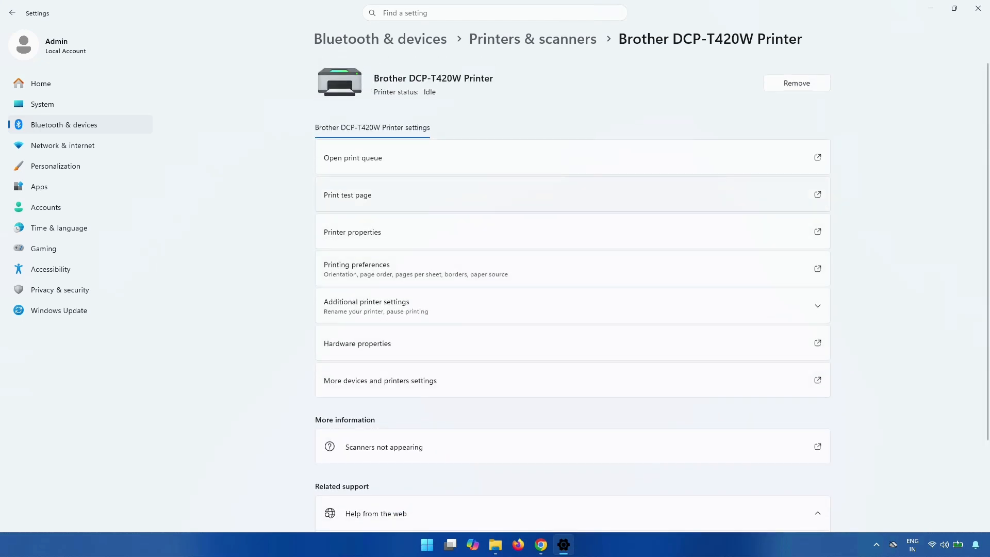